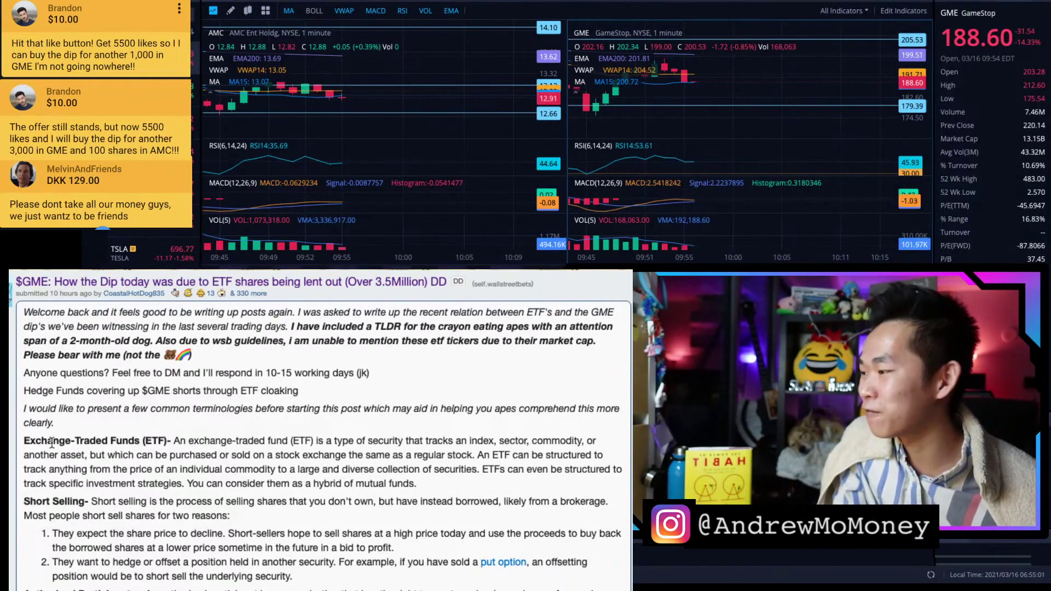
# Highlight the bold 'Exchange-Traded Funds (ETF)' definition heading at the start of the post
pyautogui.moveTo(25, 440); pyautogui.dragTo(170, 443)
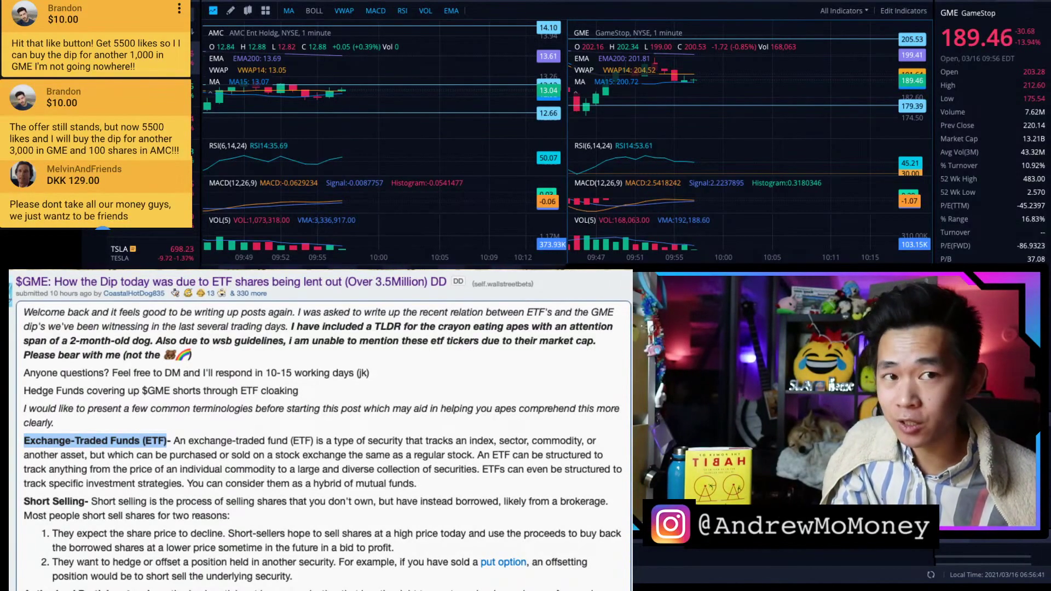
pyautogui.scroll(-3, 320, 427)
pyautogui.scroll(-3, 320, 427)
pyautogui.scroll(-3, 320, 427)
pyautogui.scroll(-3, 321, 427)
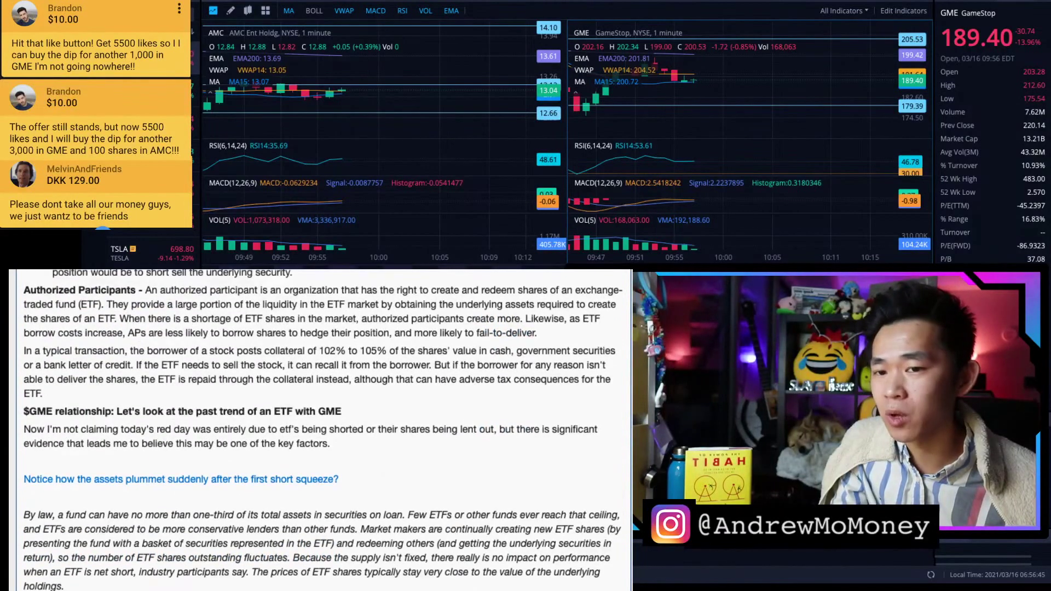
pyautogui.scroll(-1, 321, 428)
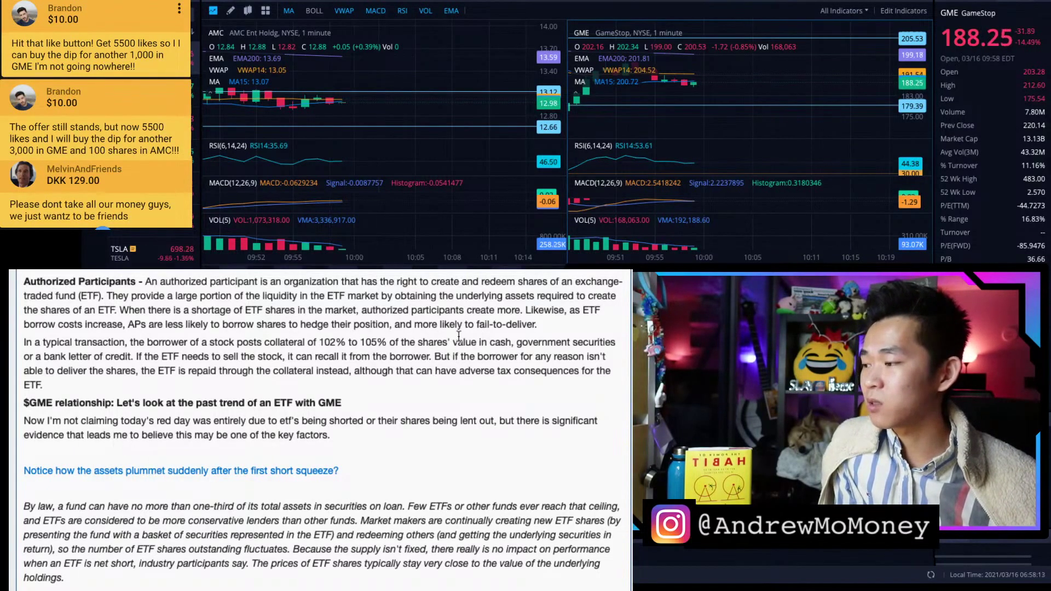
# Open the Bloomberg XRT total-assets chart full-size and pan toward its later months
pyautogui.click(181, 470)
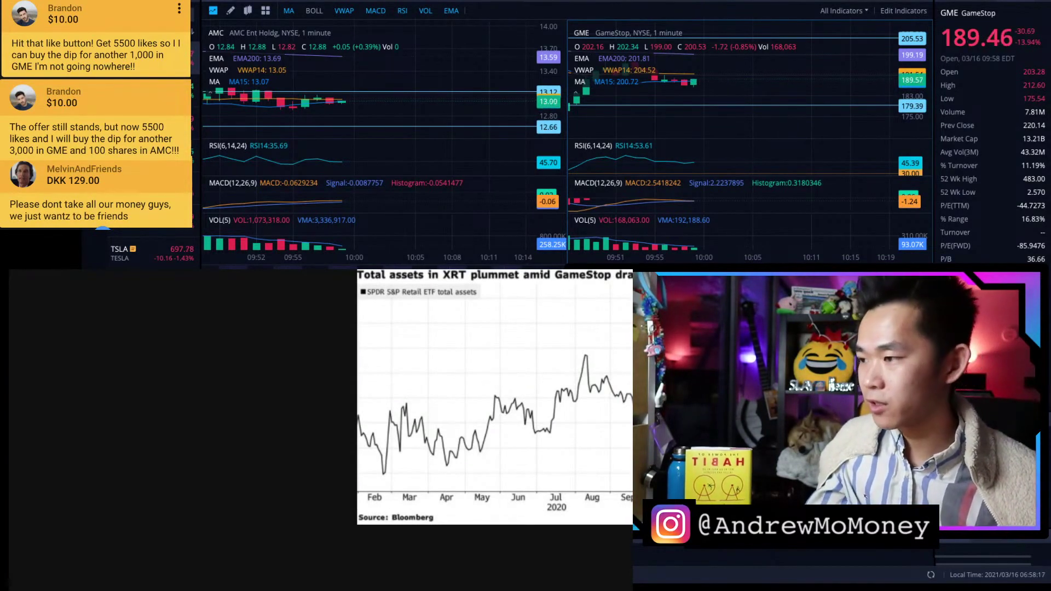
pyautogui.scroll(2, 493, 394)
pyautogui.moveTo(492, 394); pyautogui.dragTo(312, 394)
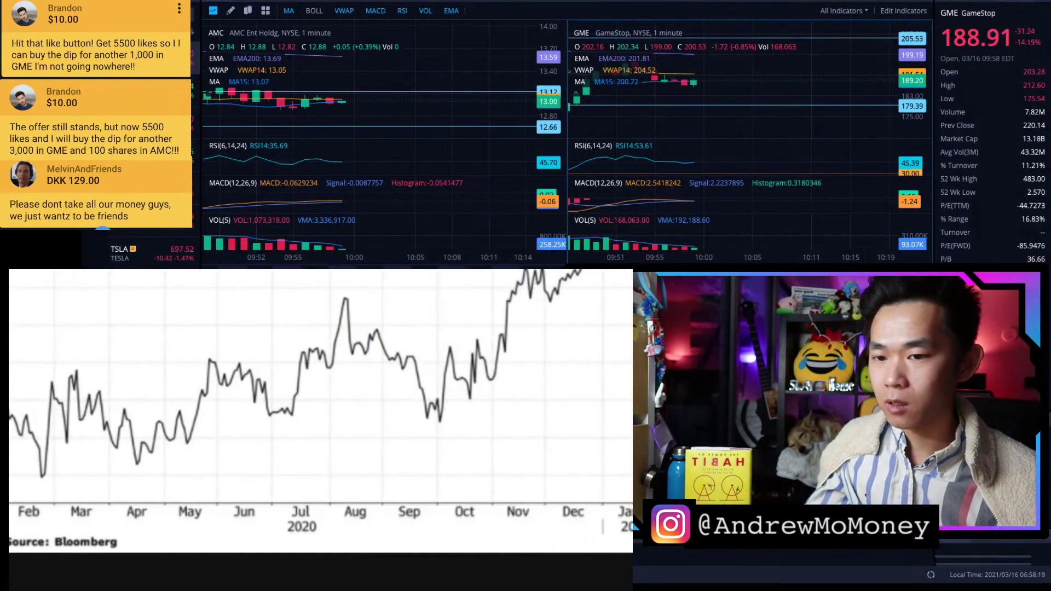
pyautogui.scroll(-2, 353, 411)
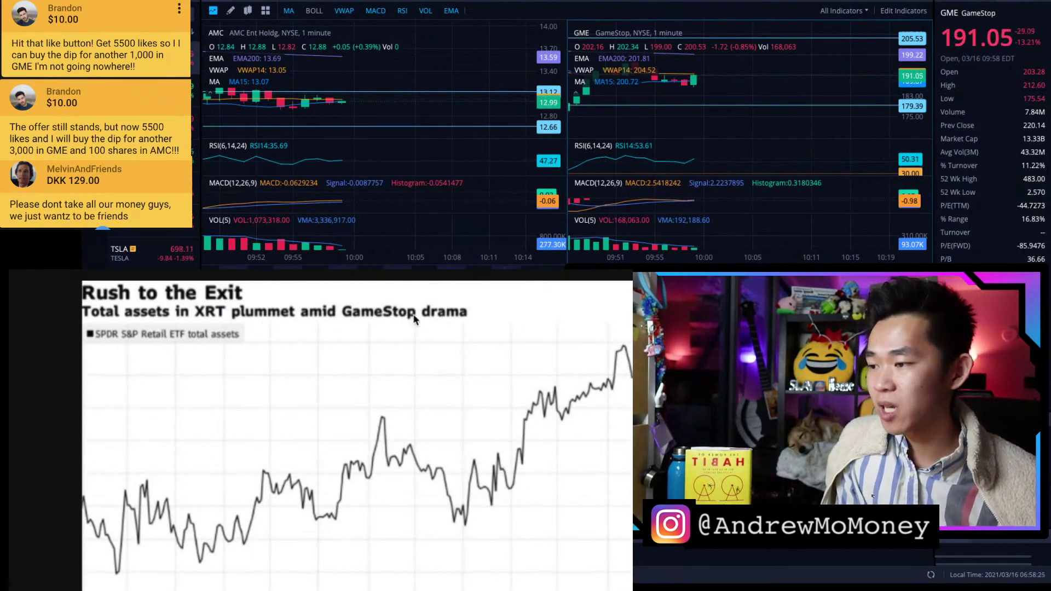
pyautogui.scroll(-3, 414, 319)
pyautogui.scroll(-2, 419, 420)
pyautogui.scroll(1, 419, 420)
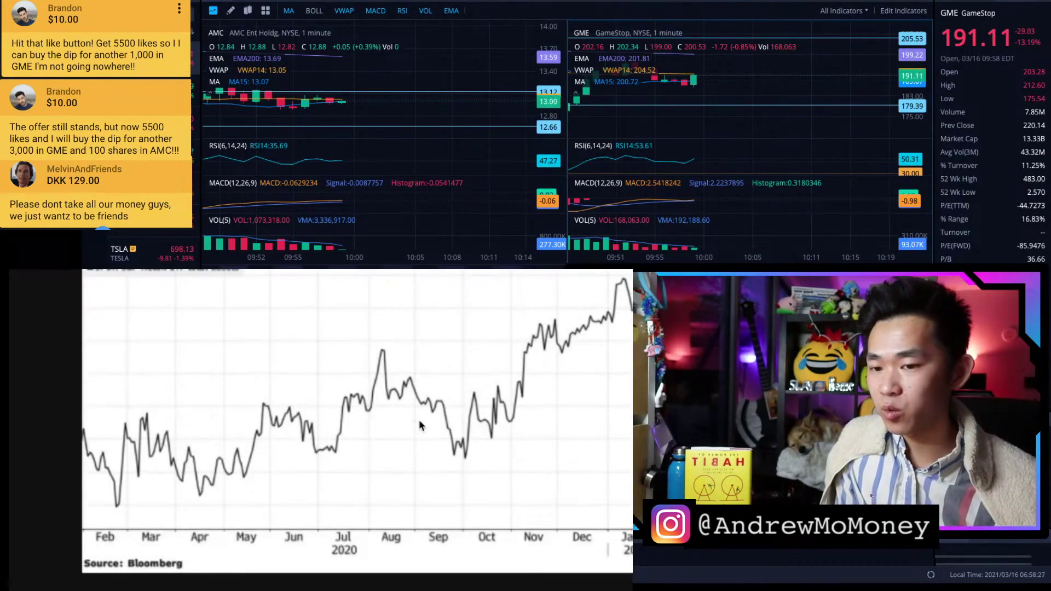
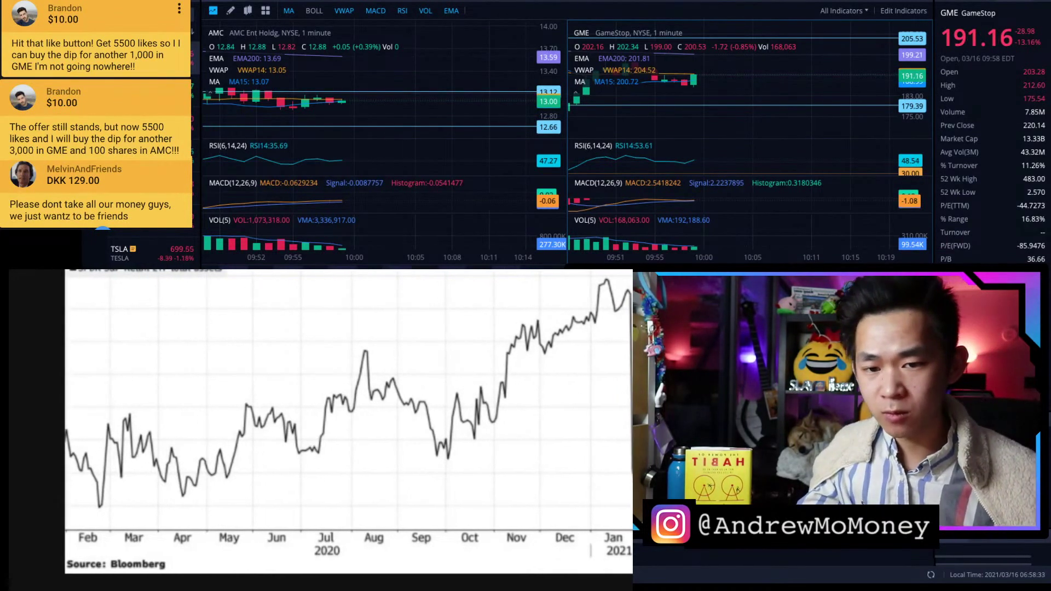
# Widen the Bloomberg ETF assets chart to show its U.S. dollars (millions) axis and title
pyautogui.moveTo(633, 411); pyautogui.dragTo(686, 411)
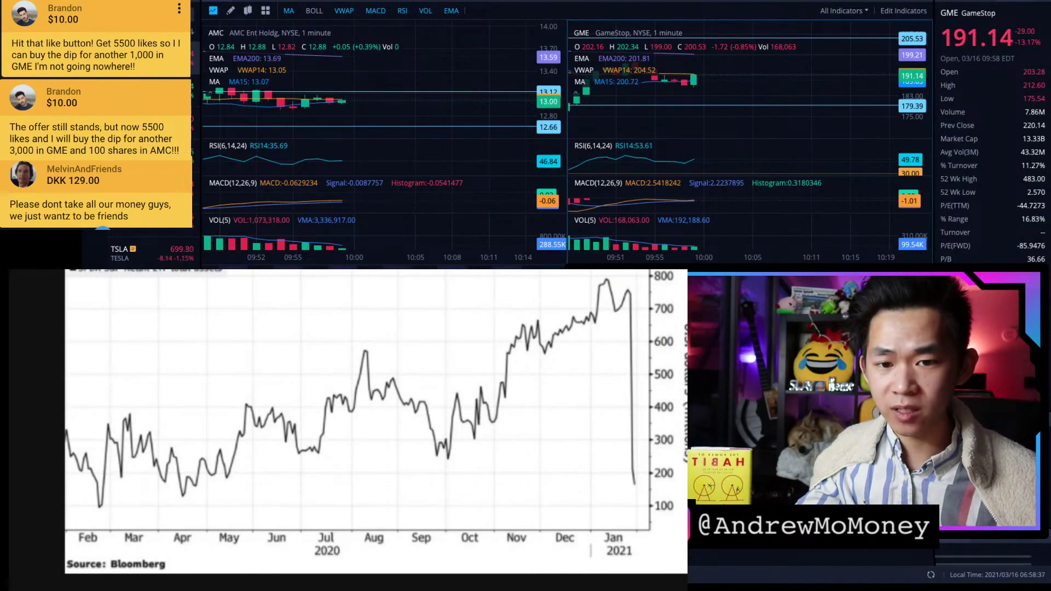
pyautogui.moveTo(686, 411); pyautogui.dragTo(707, 411)
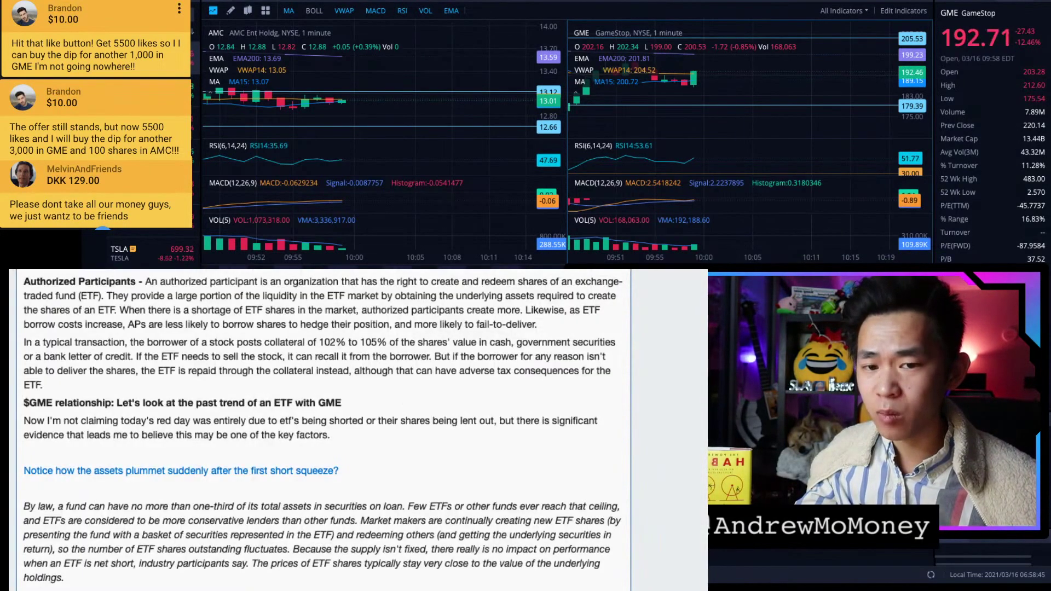
pyautogui.scroll(-1, 284, 538)
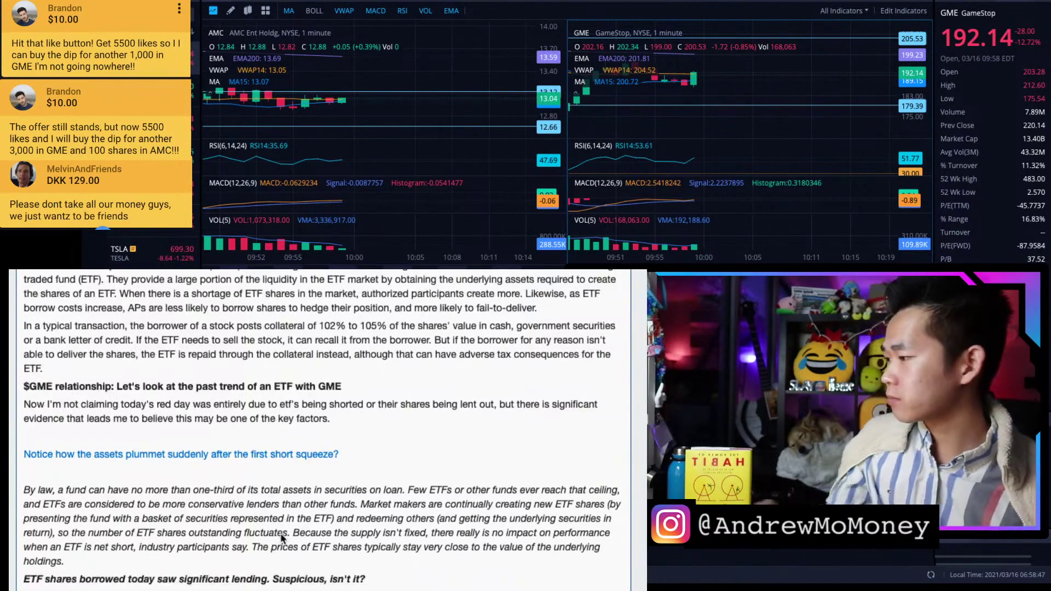
pyautogui.scroll(-2, 283, 538)
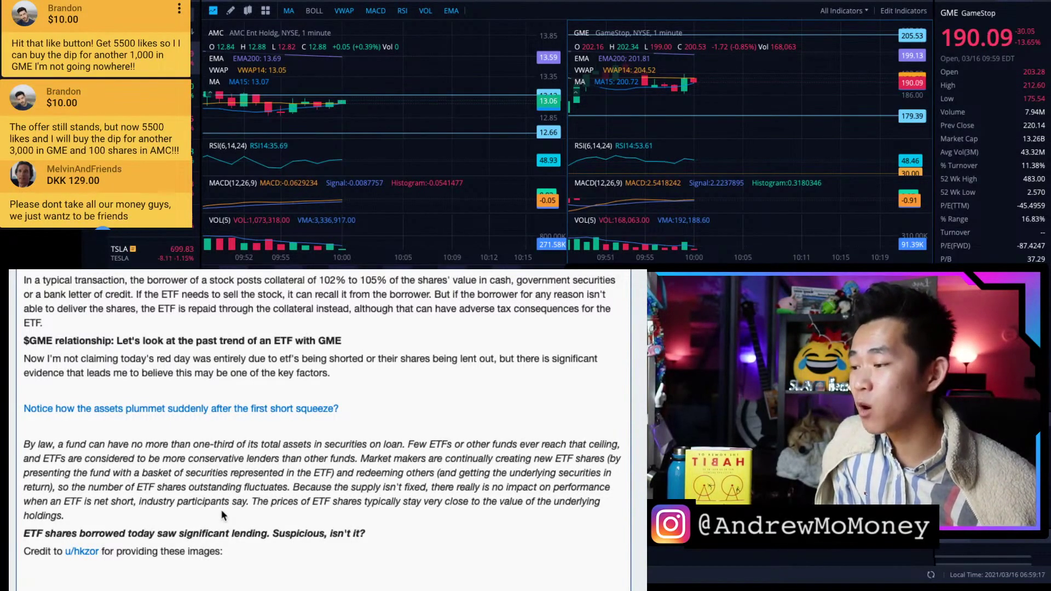
pyautogui.scroll(-3, 328, 411)
pyautogui.scroll(-3, 329, 410)
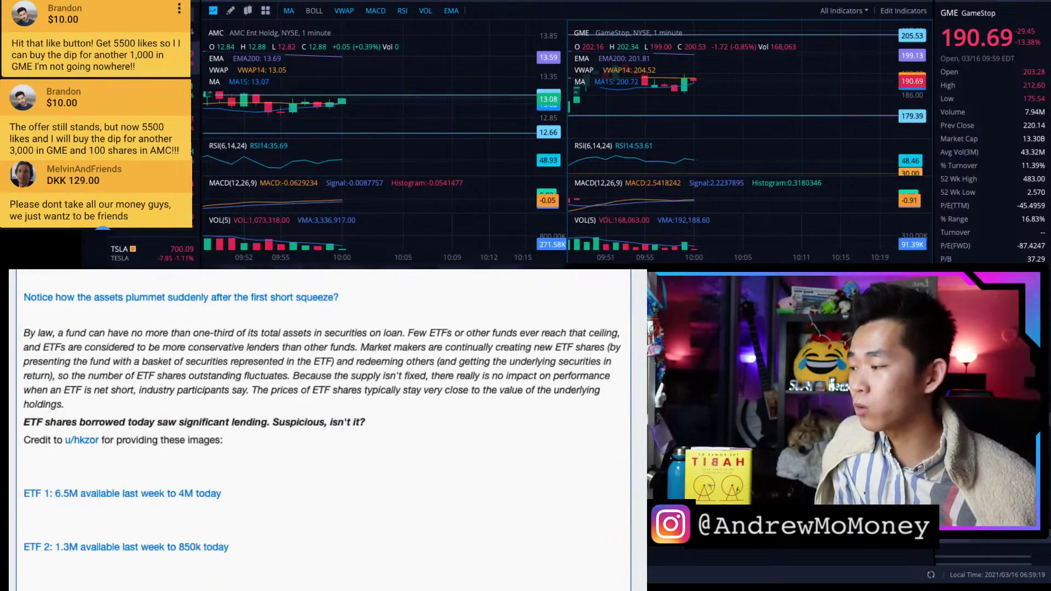
pyautogui.scroll(-1, 328, 411)
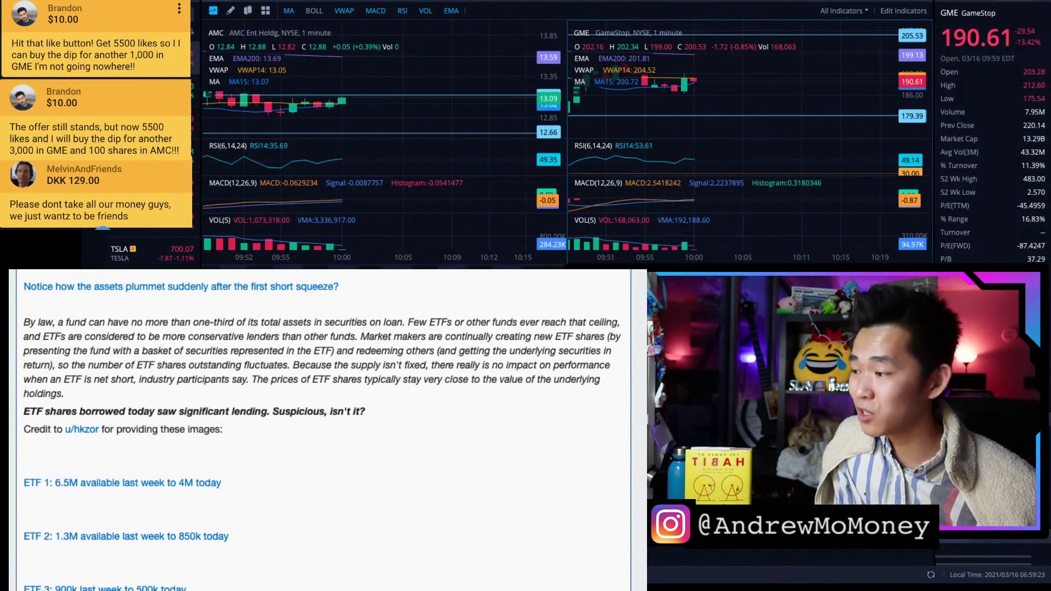
pyautogui.scroll(-2, 328, 411)
pyautogui.scroll(-2, 328, 411)
pyautogui.scroll(-2, 329, 411)
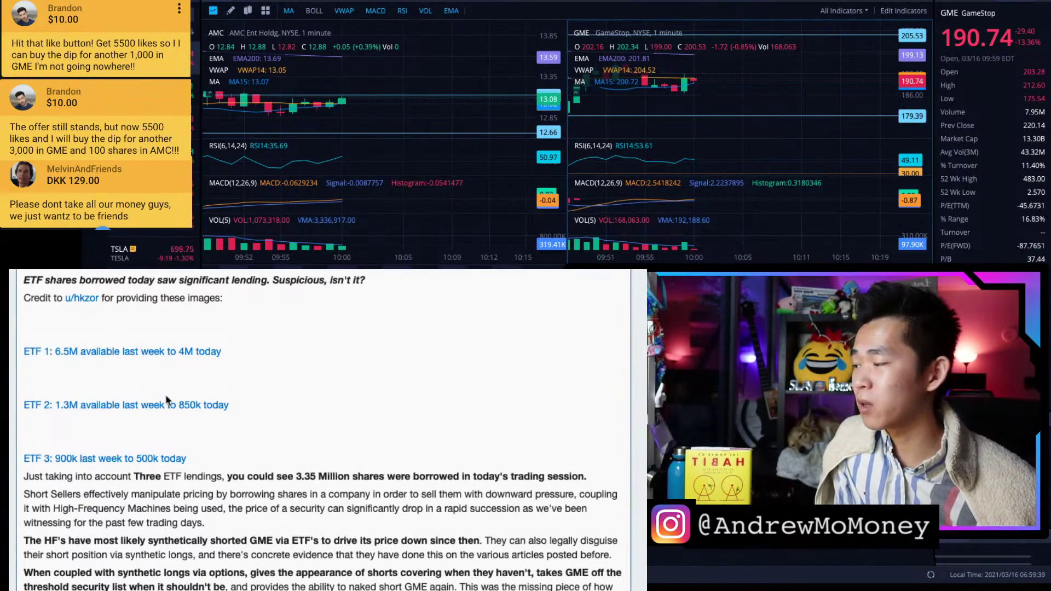
# Highlight the word 'lending' in the significant-lending sentence
pyautogui.moveTo(234, 281); pyautogui.dragTo(288, 284)
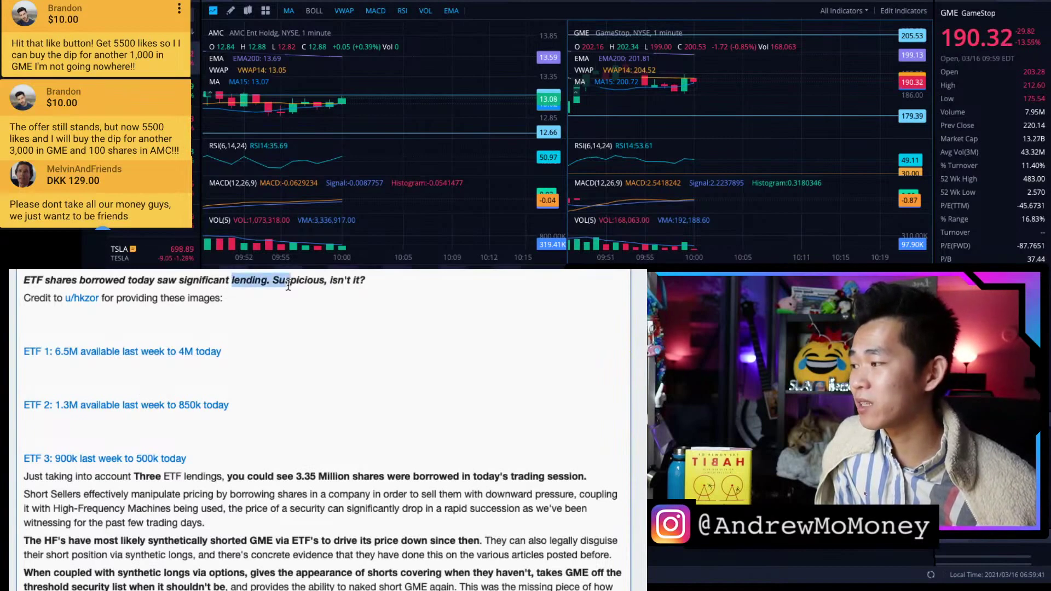
# Clear the partial text highlight in the Reddit post
pyautogui.click(276, 365)
pyautogui.scroll(-5, 262, 455)
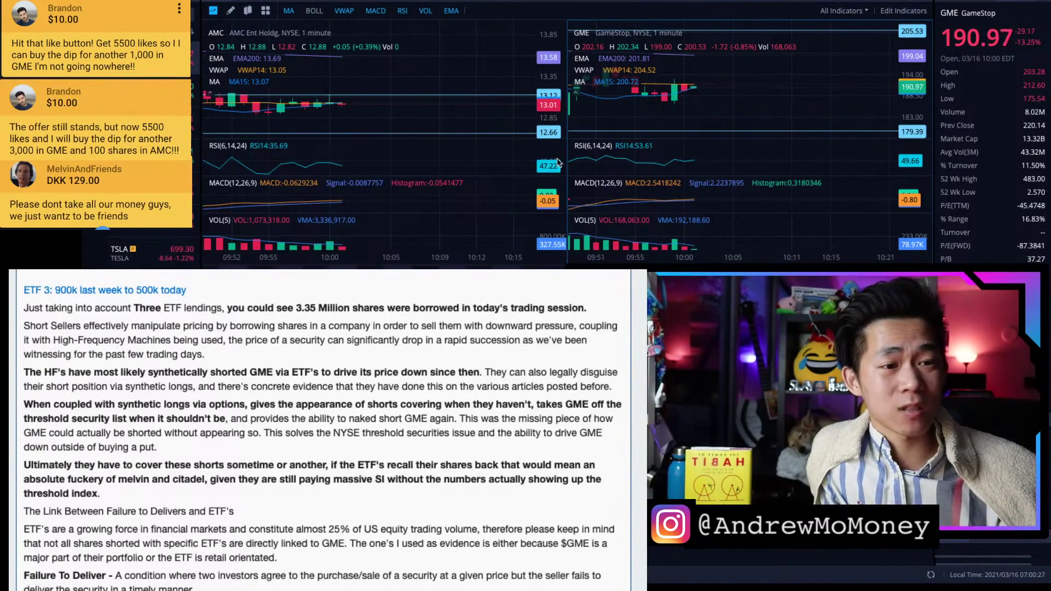
pyautogui.scroll(-3, 782, 108)
pyautogui.scroll(2, 782, 107)
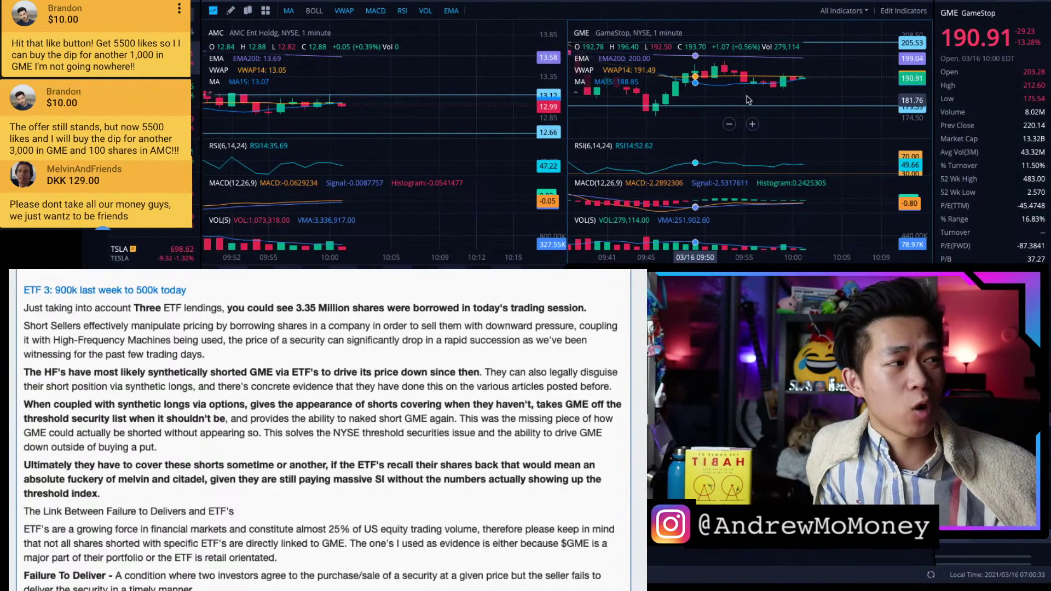
# Pan the GME one-minute chart back to earlier candles, then toward recent ones
pyautogui.moveTo(747, 99); pyautogui.dragTo(848, 101)
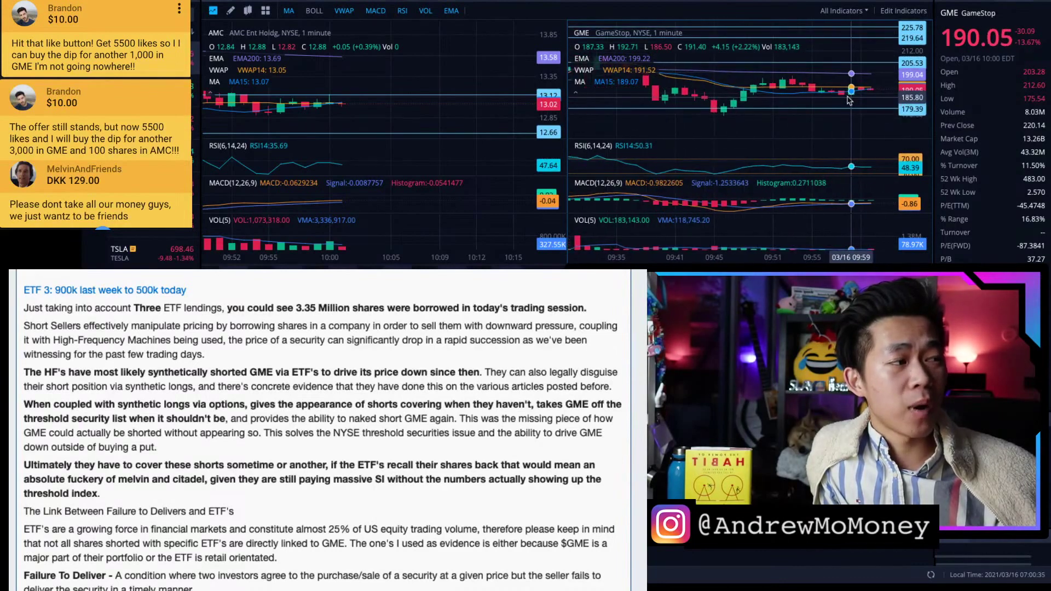
pyautogui.moveTo(848, 100); pyautogui.dragTo(786, 106)
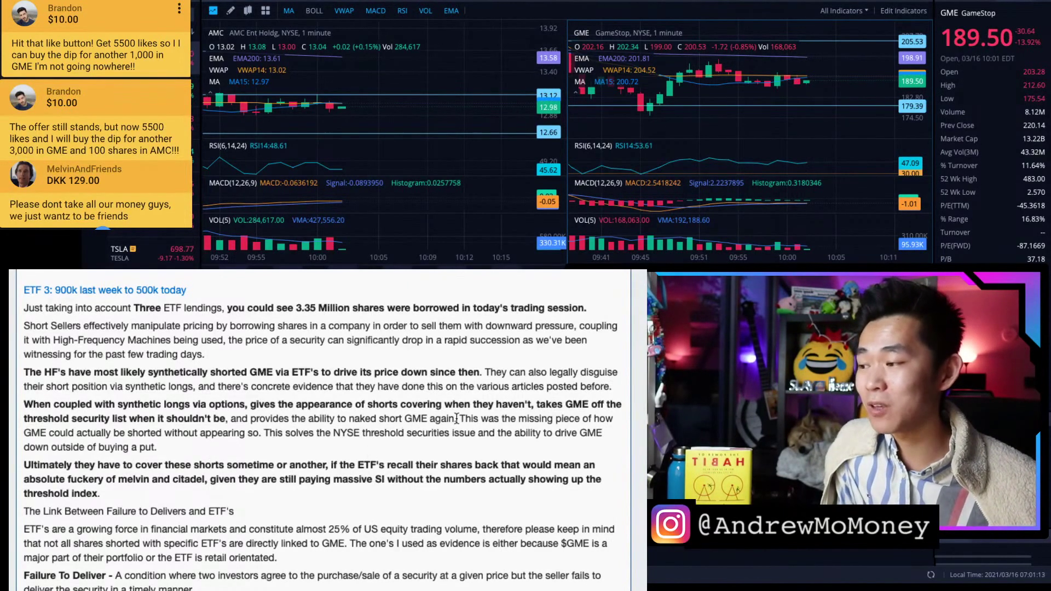
# Select the sentence from 'When coupled' to 'naked short GME again.'
pyautogui.moveTo(457, 419); pyautogui.dragTo(24, 405)
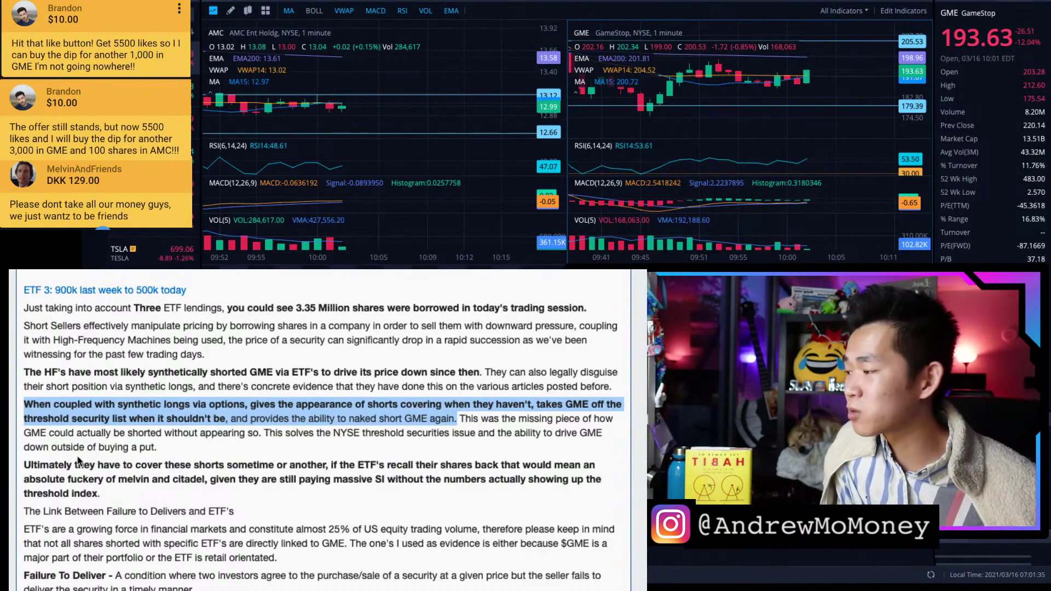
pyautogui.scroll(-1, 151, 496)
pyautogui.scroll(-1, 150, 496)
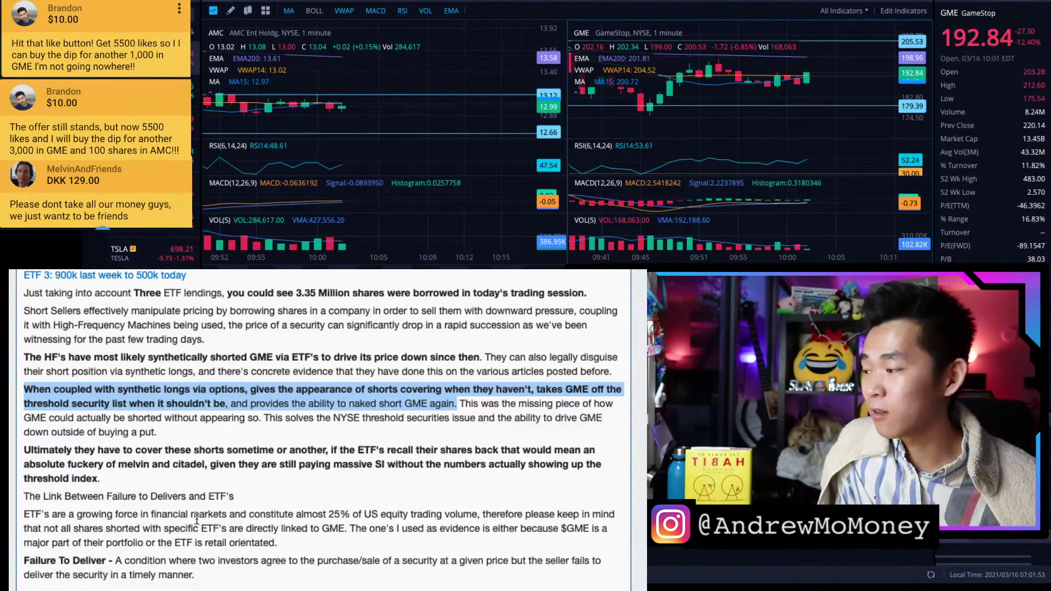
pyautogui.scroll(-1, 86, 538)
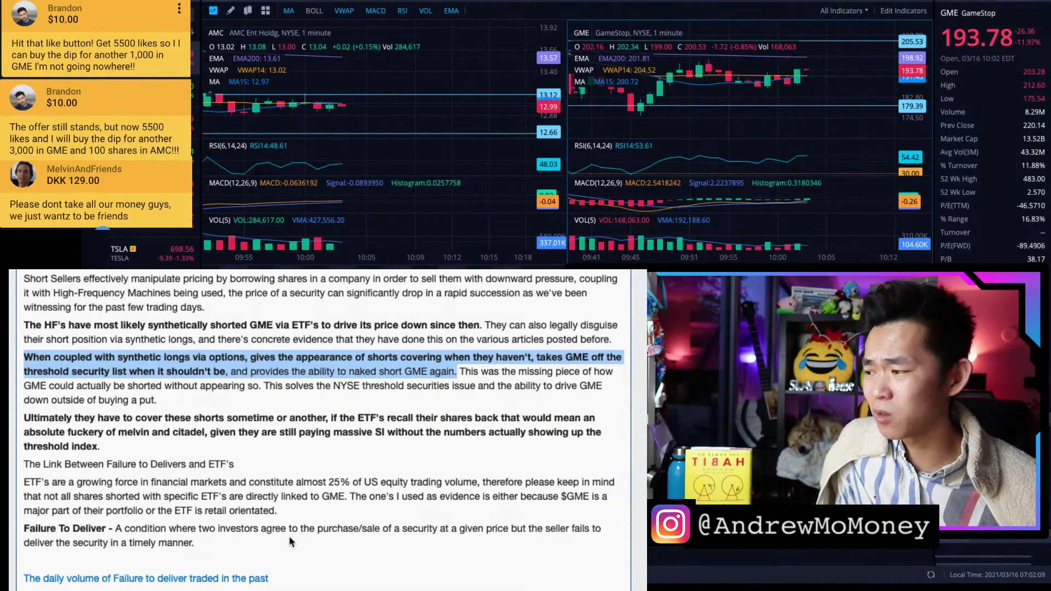
pyautogui.scroll(-1, 289, 541)
pyautogui.scroll(-1, 291, 541)
pyautogui.scroll(-1, 143, 529)
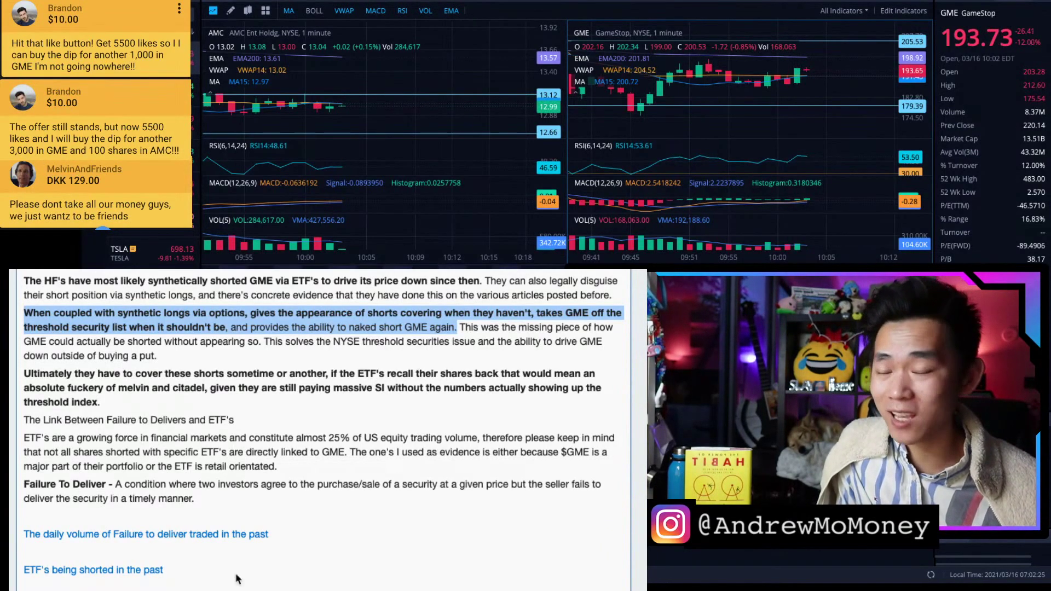
pyautogui.scroll(-3, 259, 575)
pyautogui.scroll(-3, 259, 575)
pyautogui.scroll(-3, 259, 575)
pyautogui.scroll(-2, 259, 575)
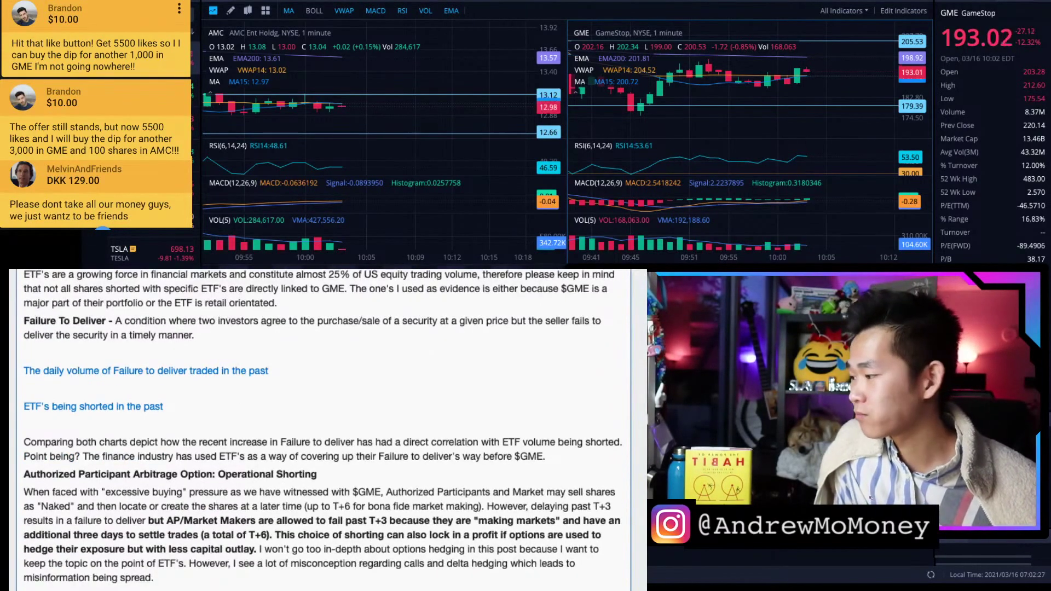
pyautogui.scroll(-3, 259, 492)
pyautogui.scroll(-3, 259, 493)
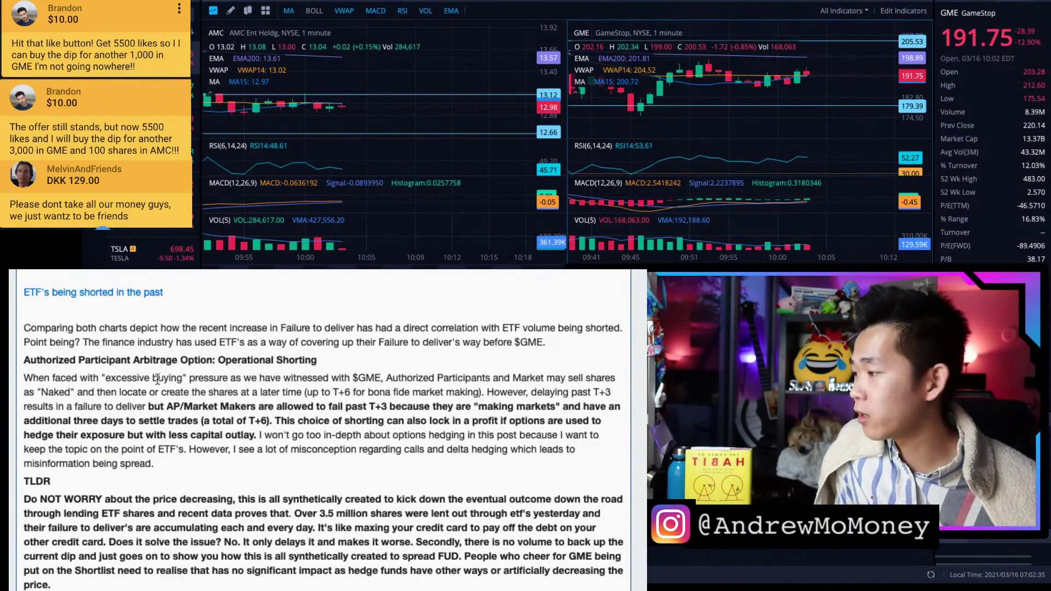
pyautogui.scroll(-1, 282, 387)
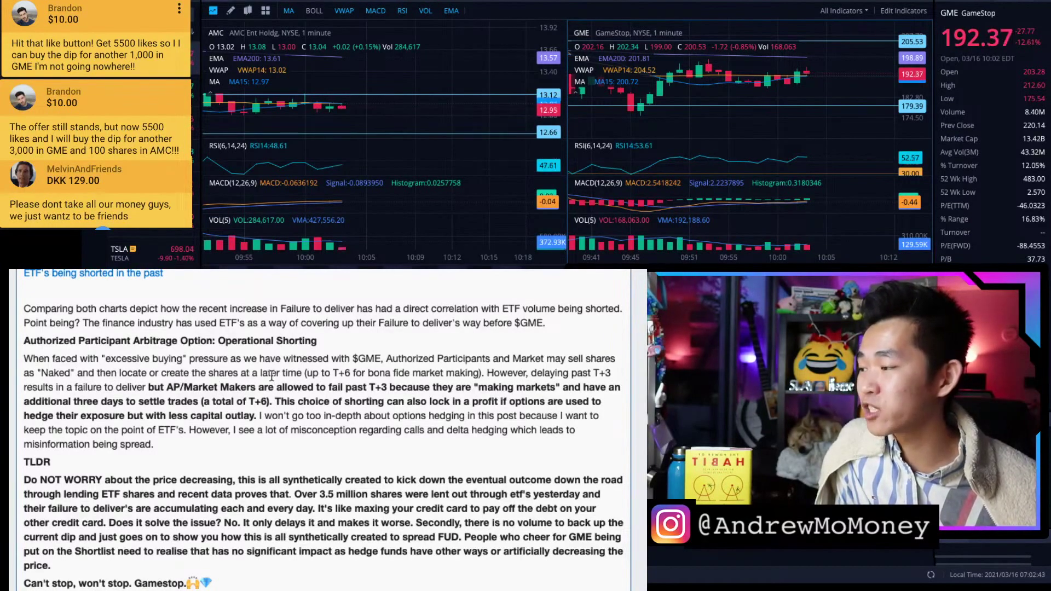
# Highlight the 'locate or create the shares' passage and the capital-outlay profit sentence
pyautogui.moveTo(303, 373); pyautogui.dragTo(22, 377)
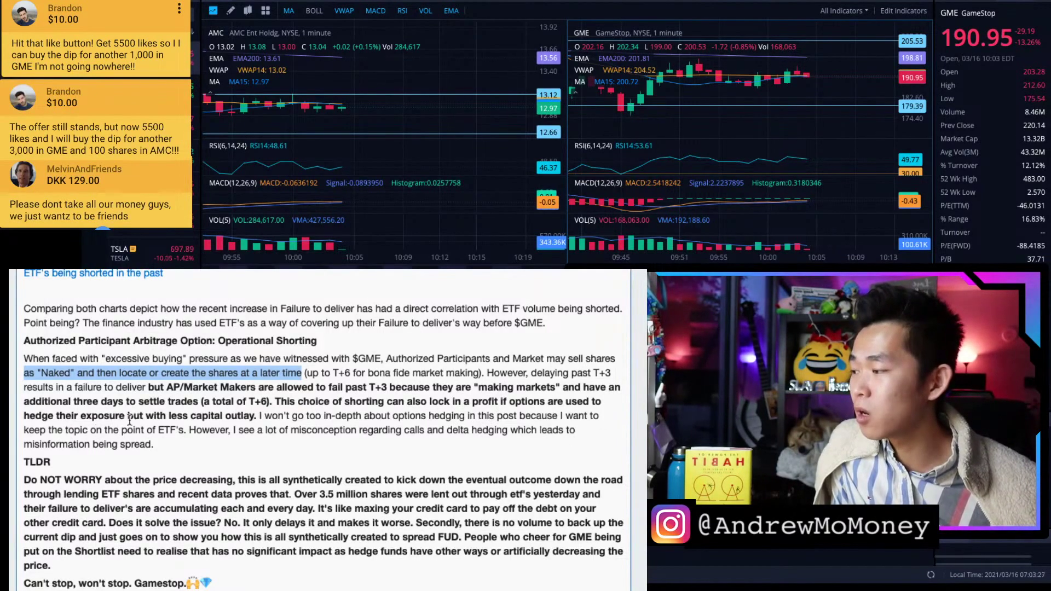
pyautogui.moveTo(257, 416); pyautogui.dragTo(277, 398)
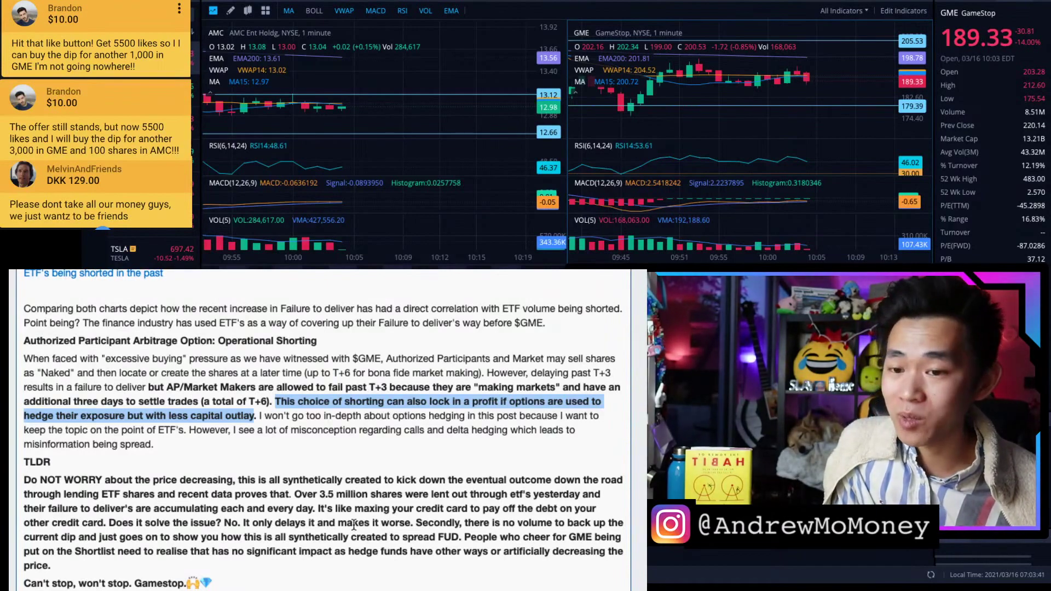
pyautogui.scroll(-1, 352, 530)
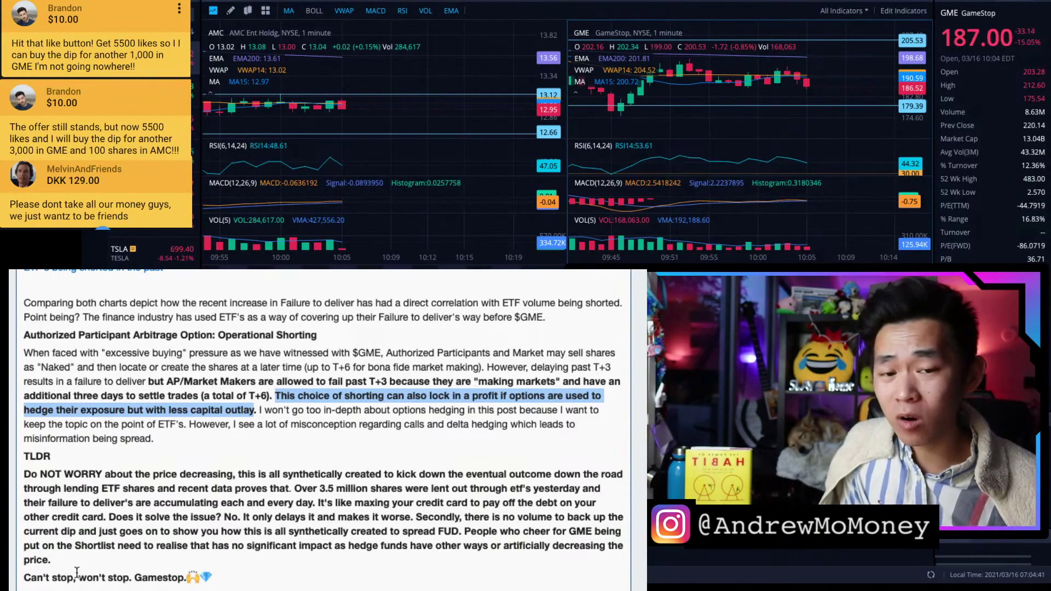
pyautogui.scroll(10, 77, 573)
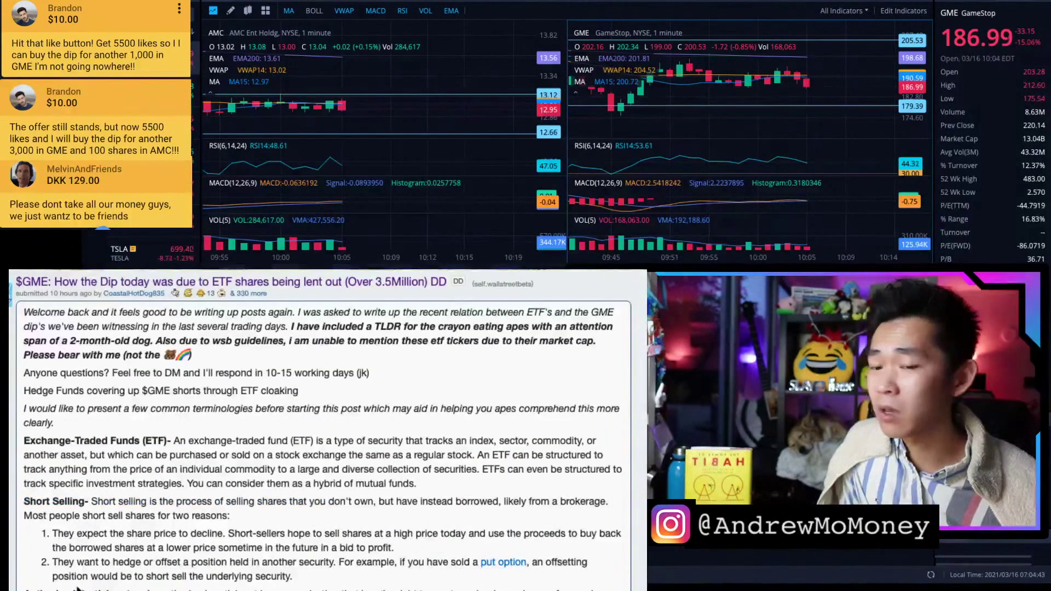